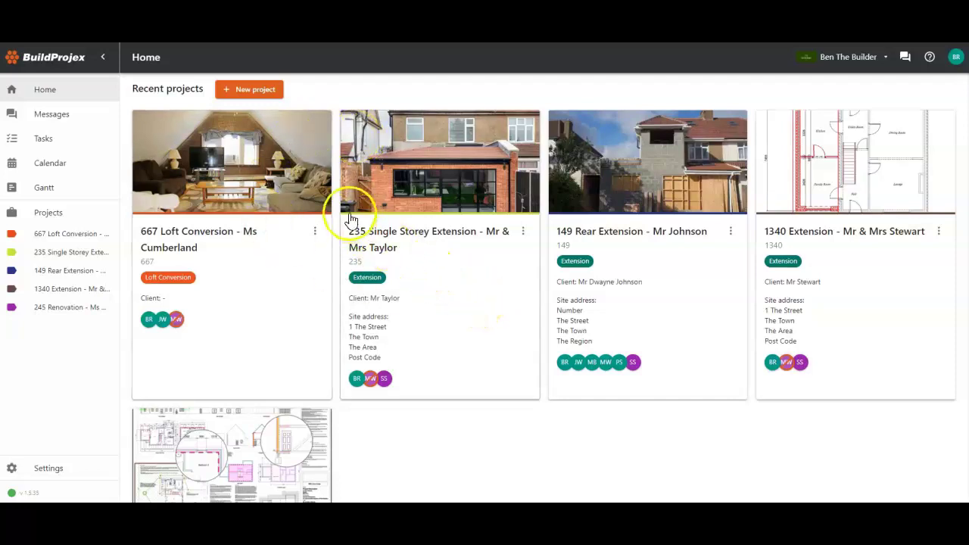
- Create a new project named "Renovation" followed by the clients' names, with reference 123 and a darker blue project colour
click(258, 91)
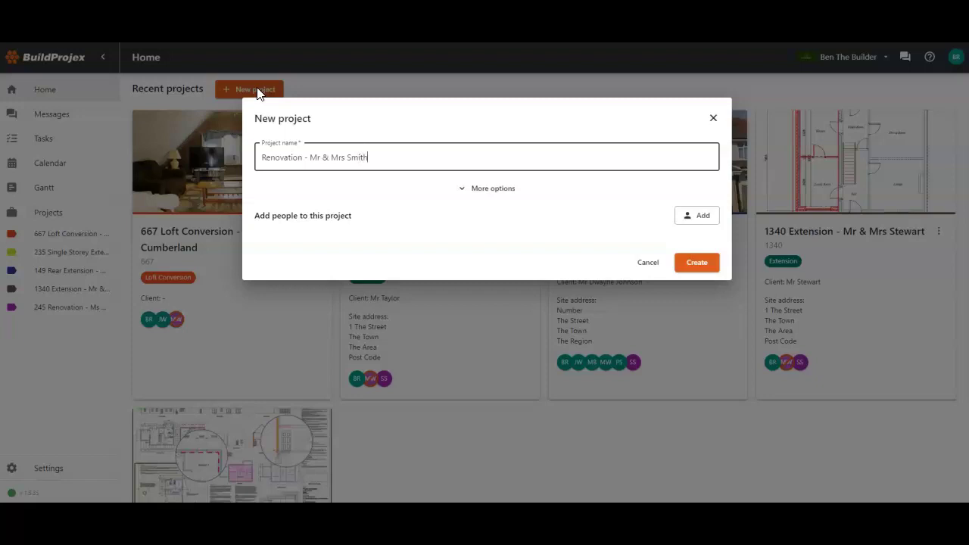
click(464, 193)
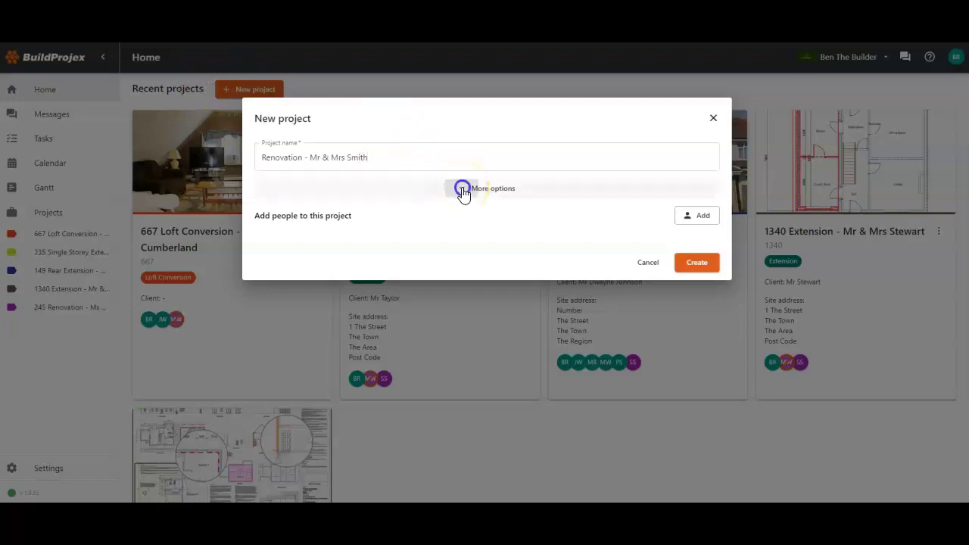
click(397, 221)
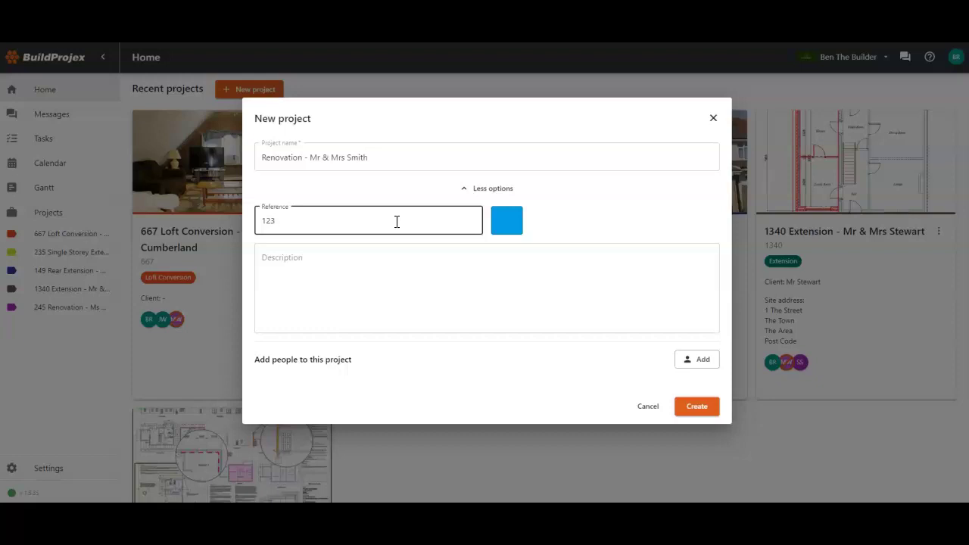
click(505, 220)
click(384, 303)
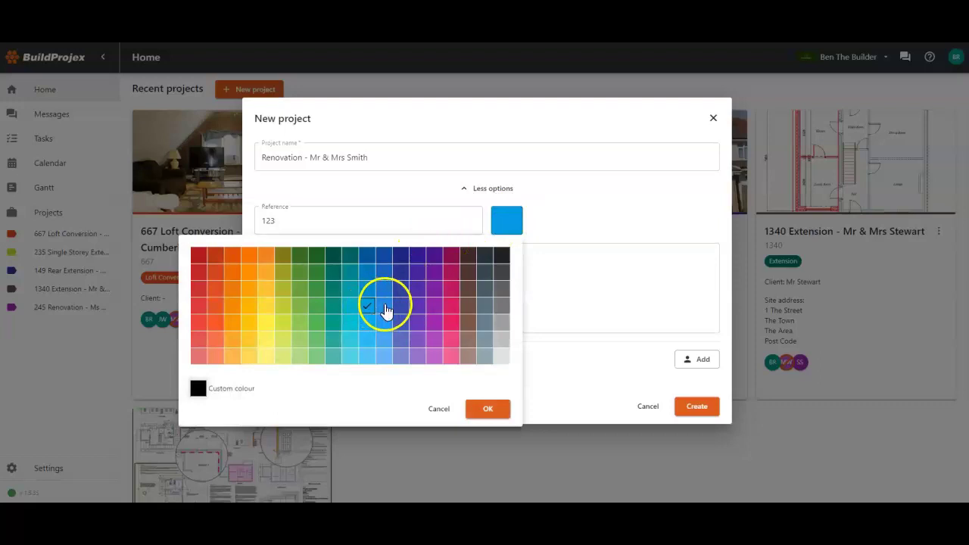
click(386, 304)
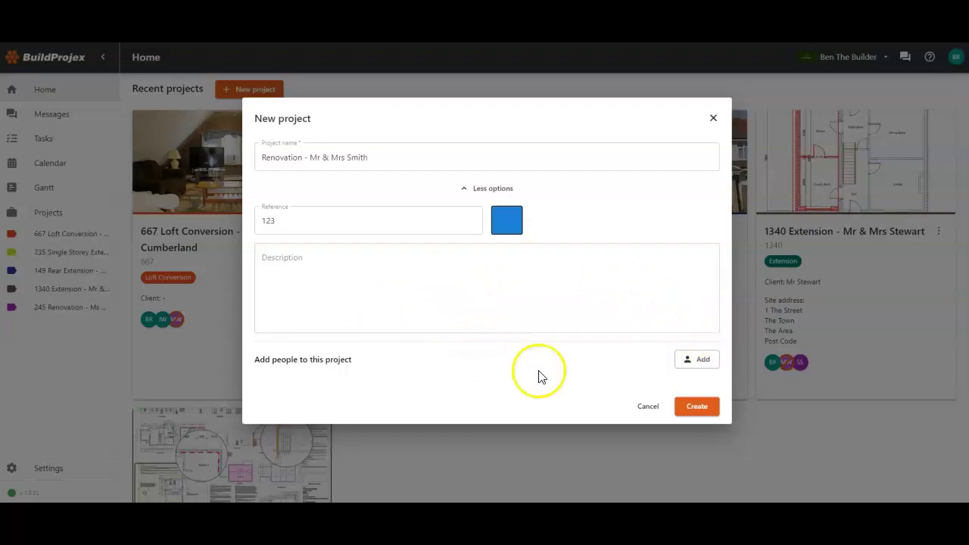
click(686, 409)
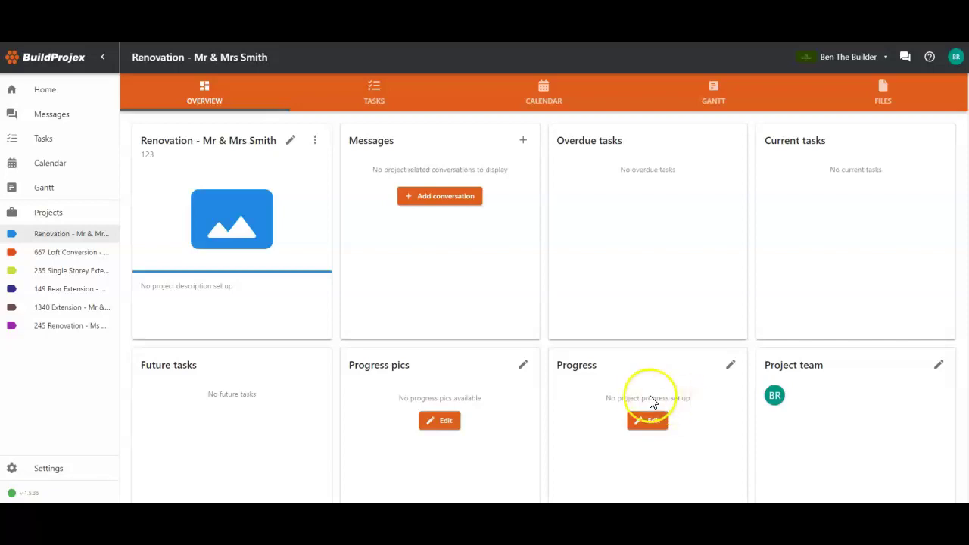
click(288, 142)
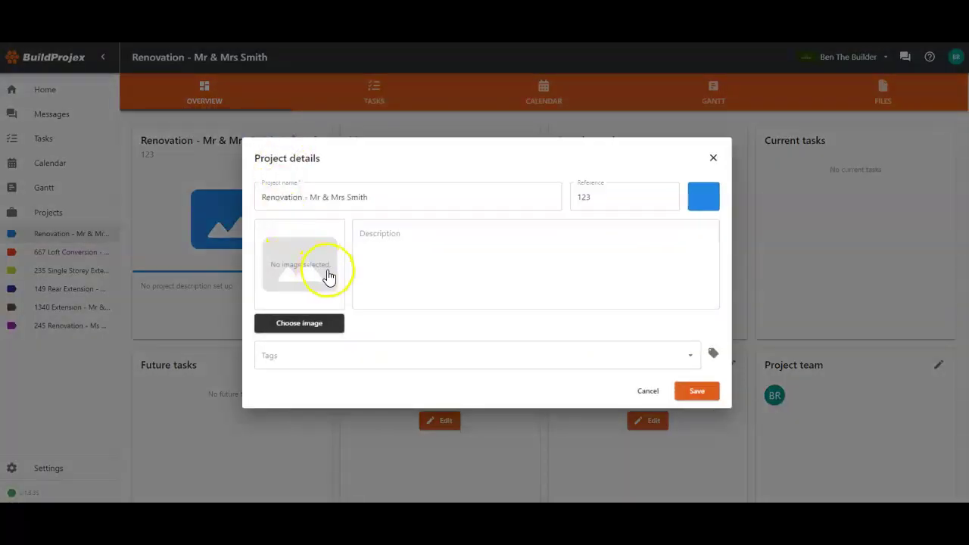
click(350, 197)
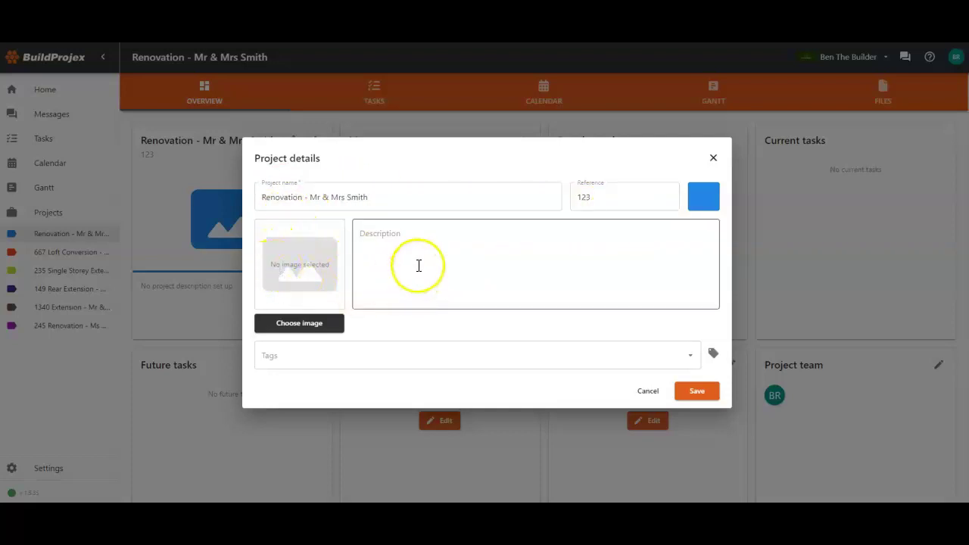
click(392, 350)
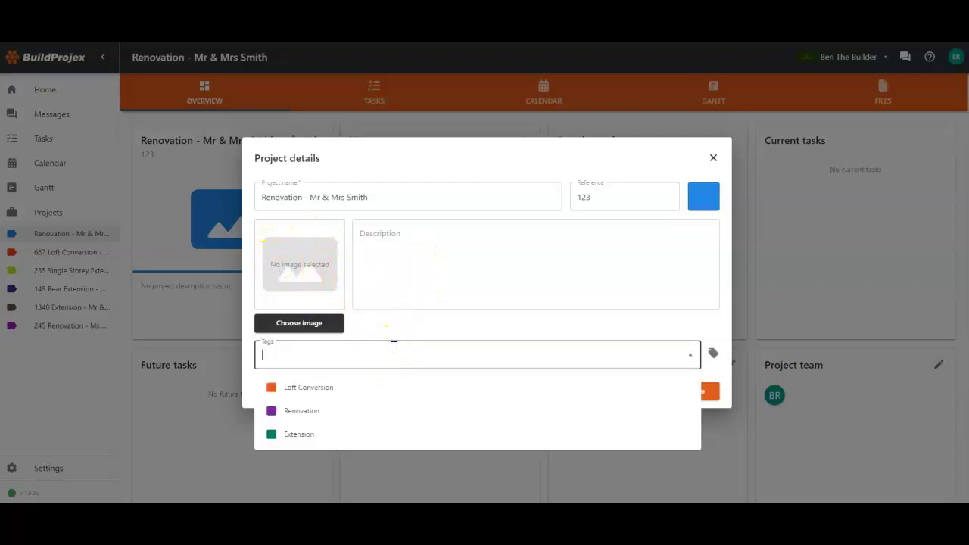
click(338, 416)
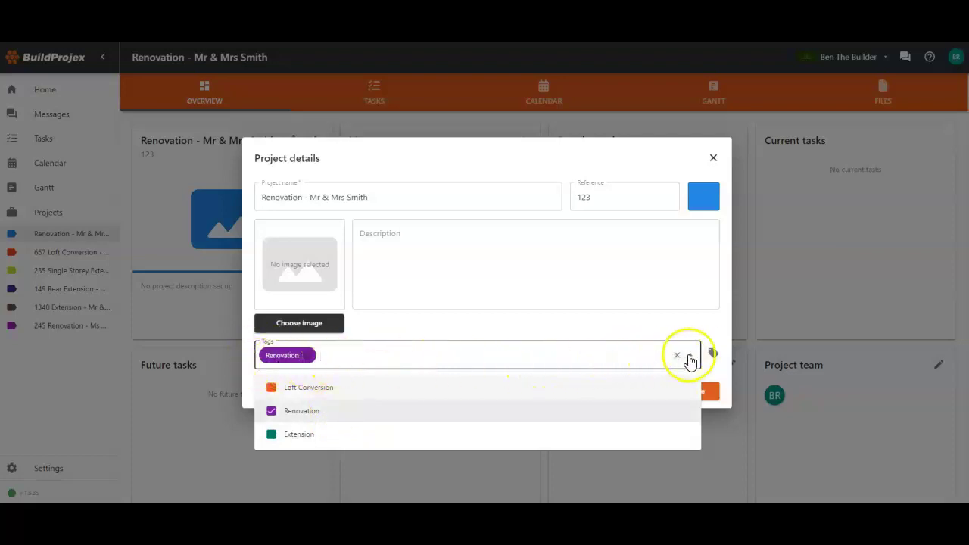
click(713, 356)
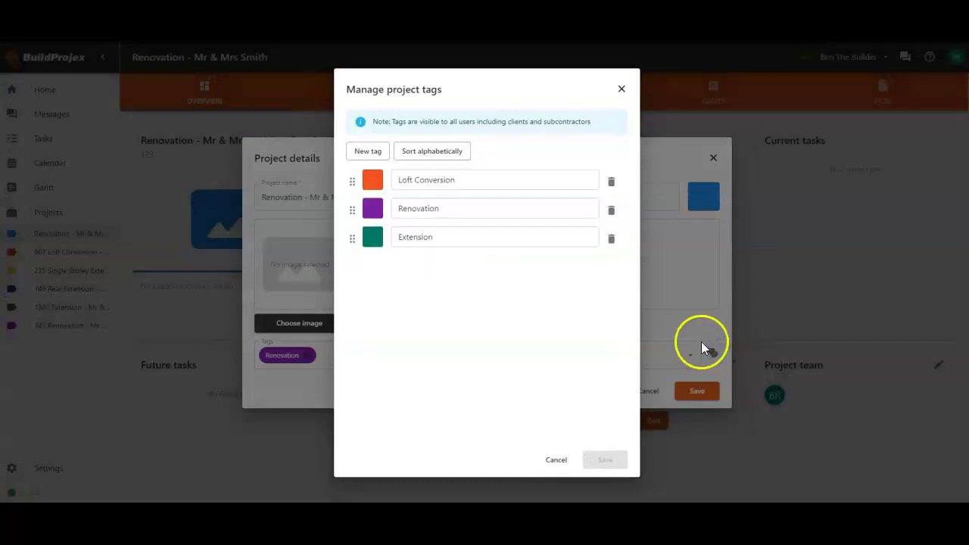
click(369, 152)
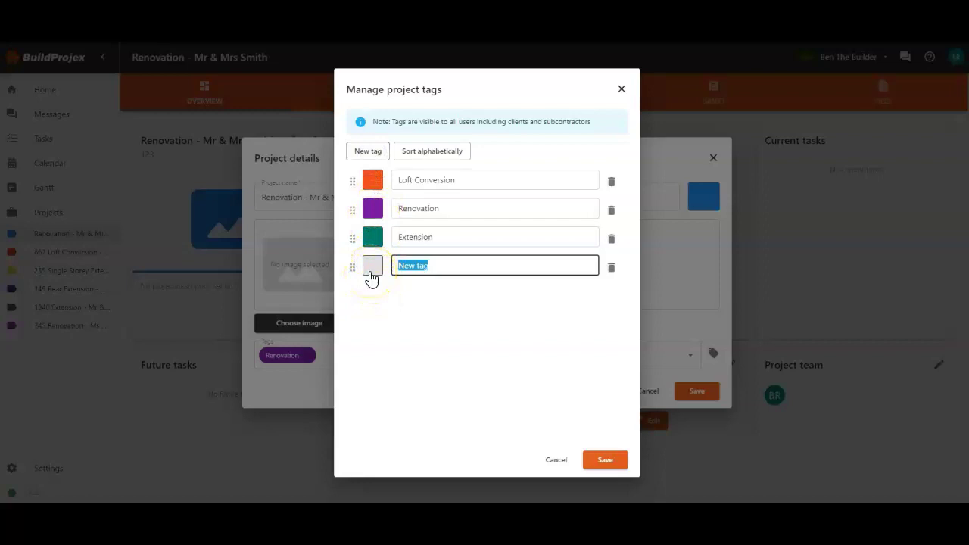
click(621, 89)
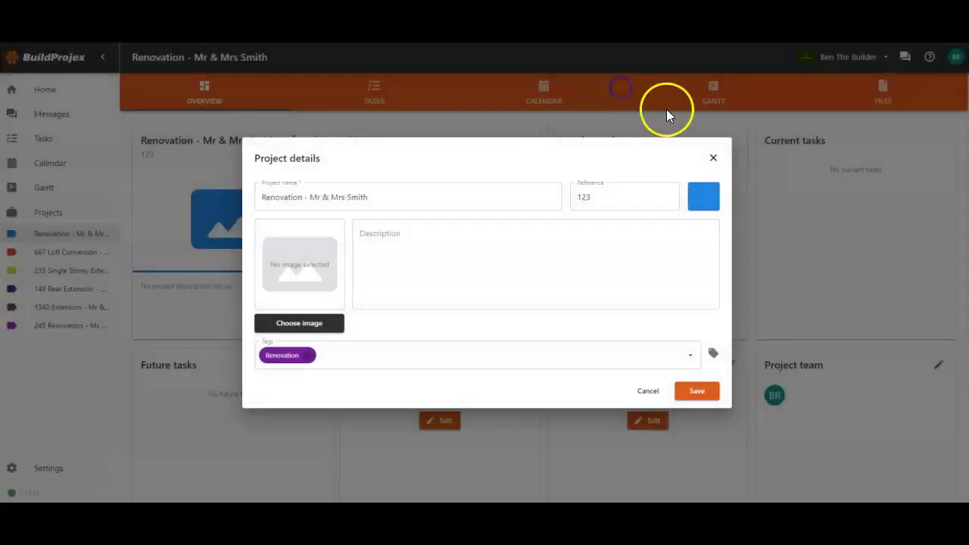
click(706, 153)
- Start a new client record for the project and enter the clients' names
scroll(460, 220, down, 3)
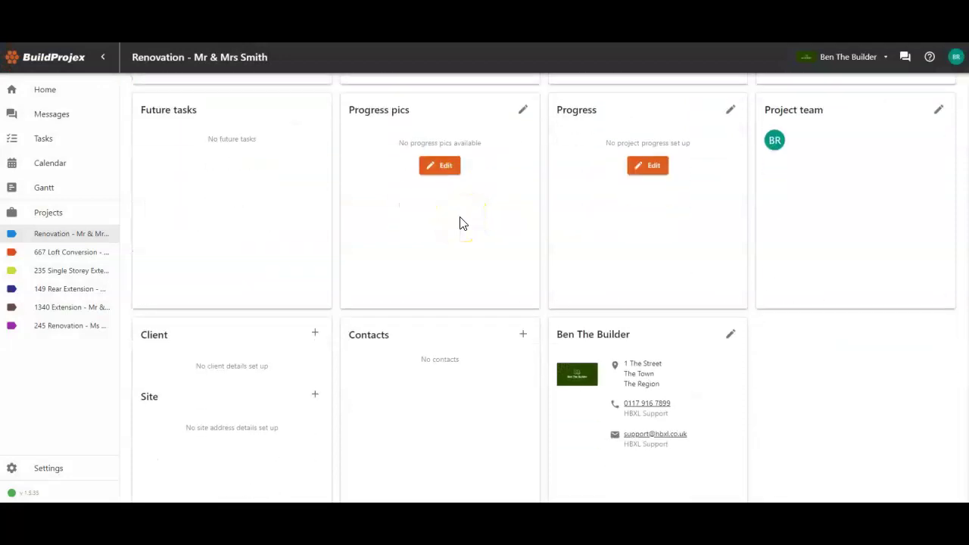
scroll(454, 246, down, 1)
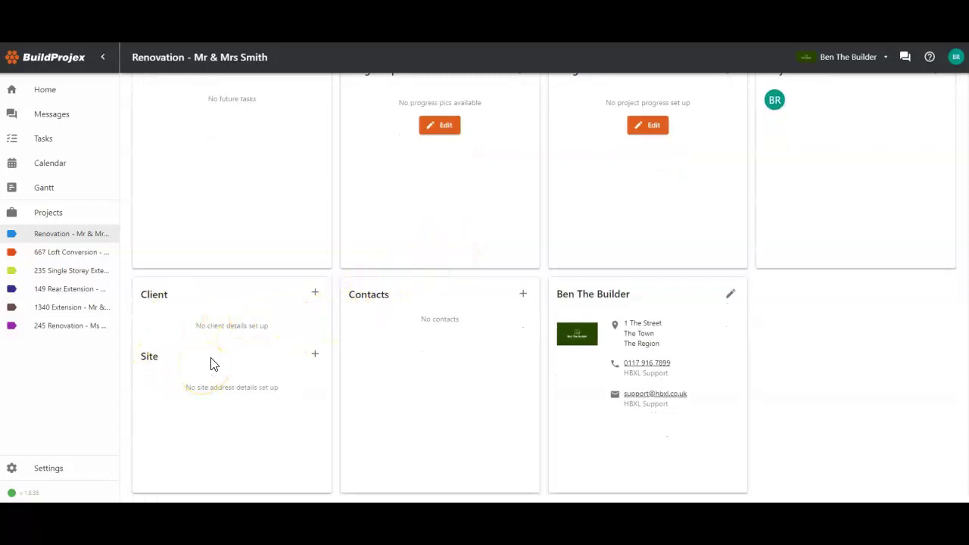
click(315, 297)
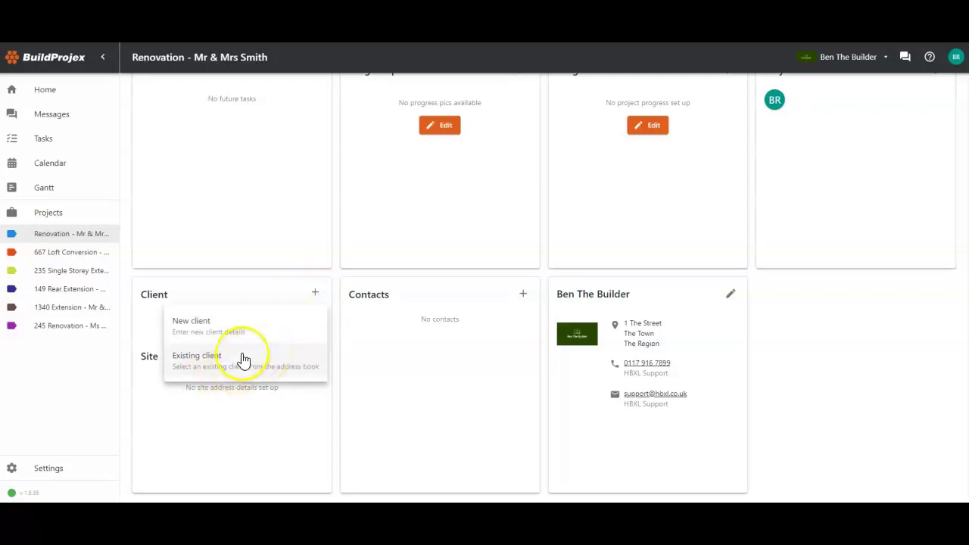
click(236, 331)
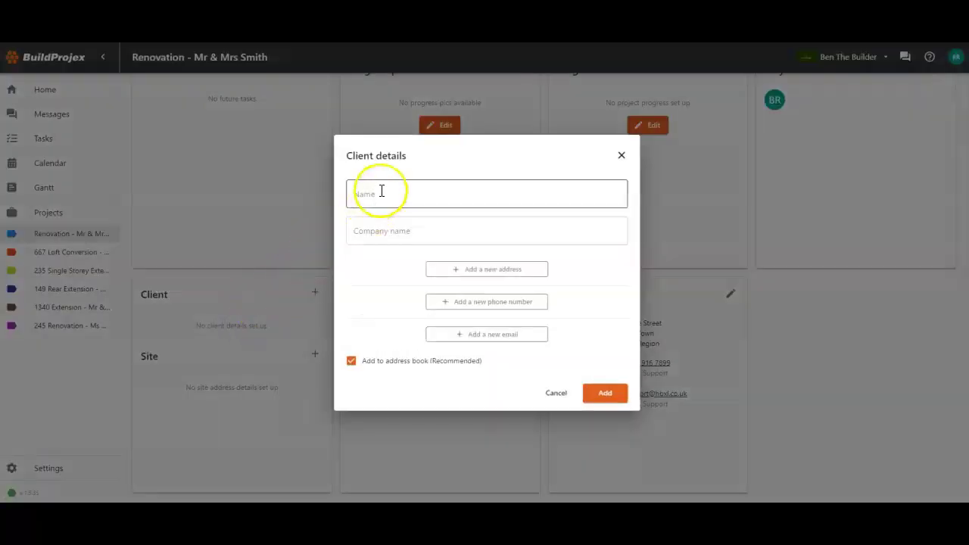
click(382, 191)
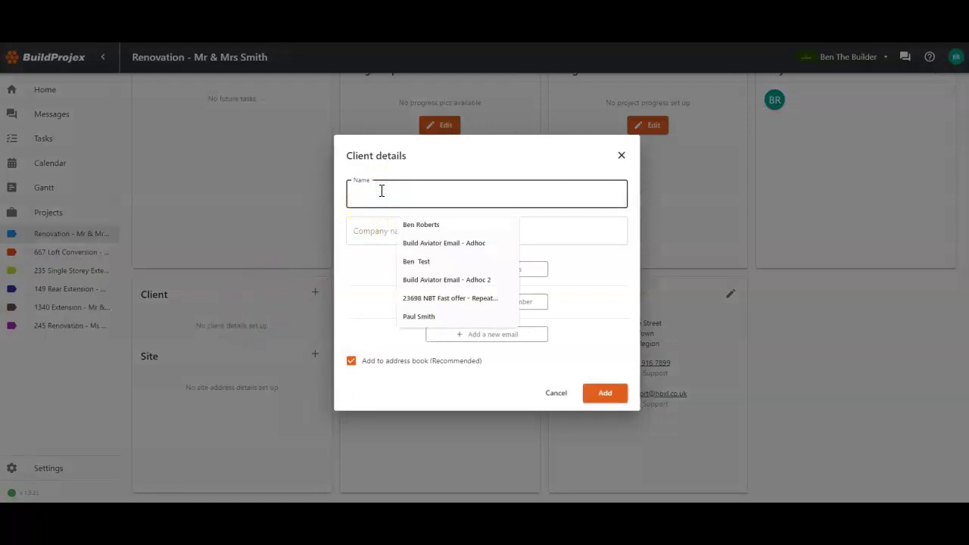
text(Mr & Mrs Smith)
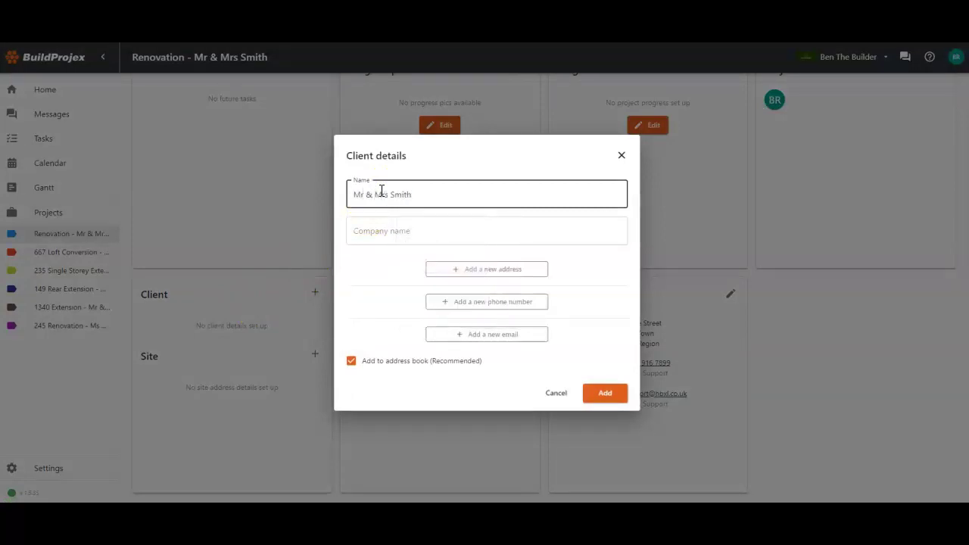
- Enter the client's address with the label "client", and add the client using the same address for the site
click(432, 269)
text(1)
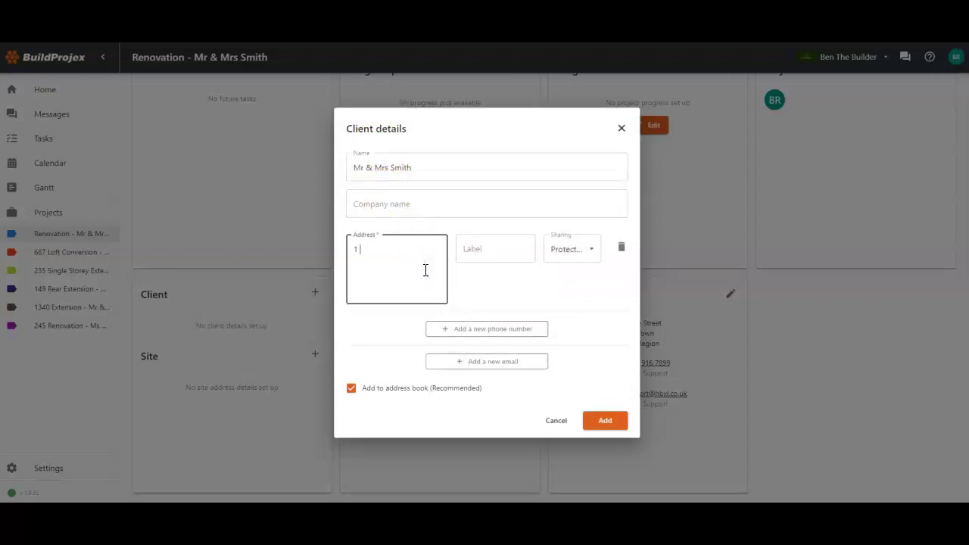
text( The Street)
click(526, 248)
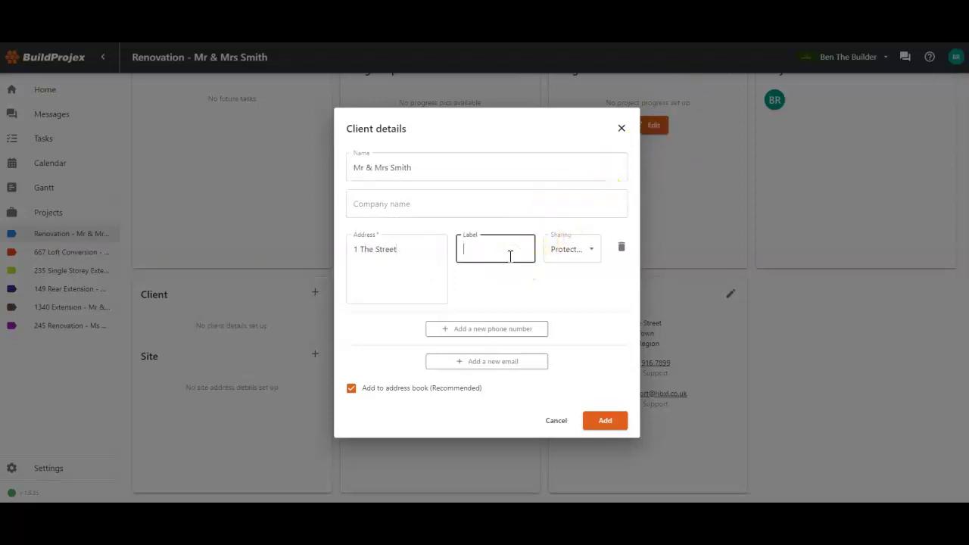
text(client)
click(559, 258)
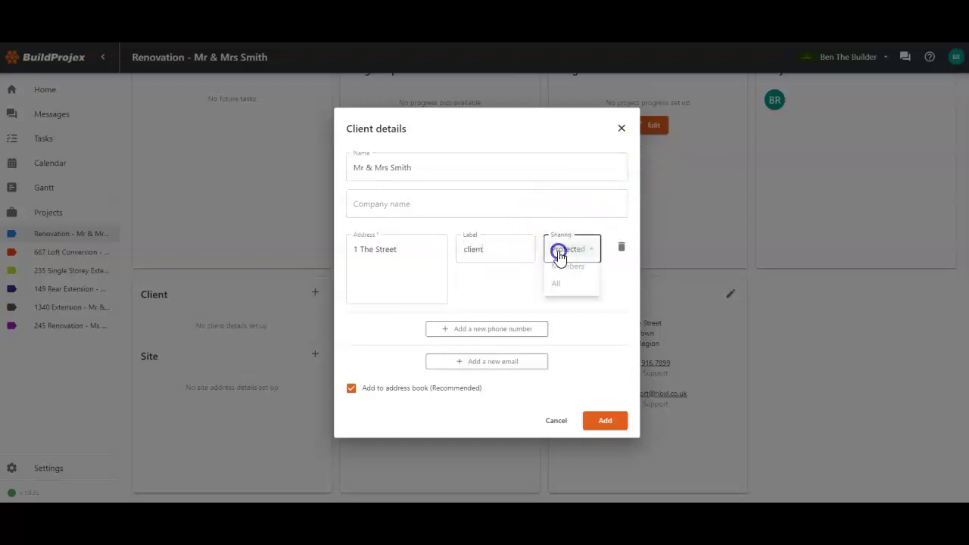
click(482, 306)
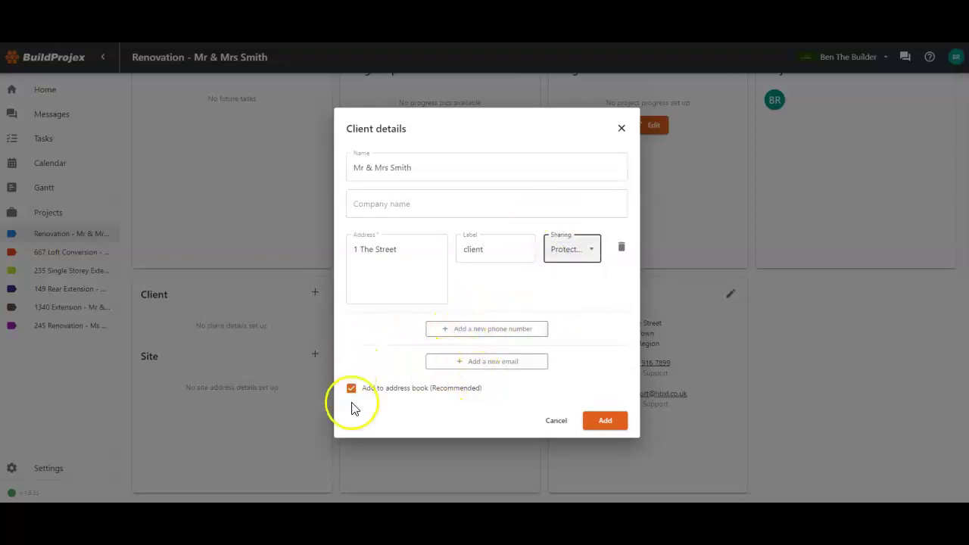
click(612, 426)
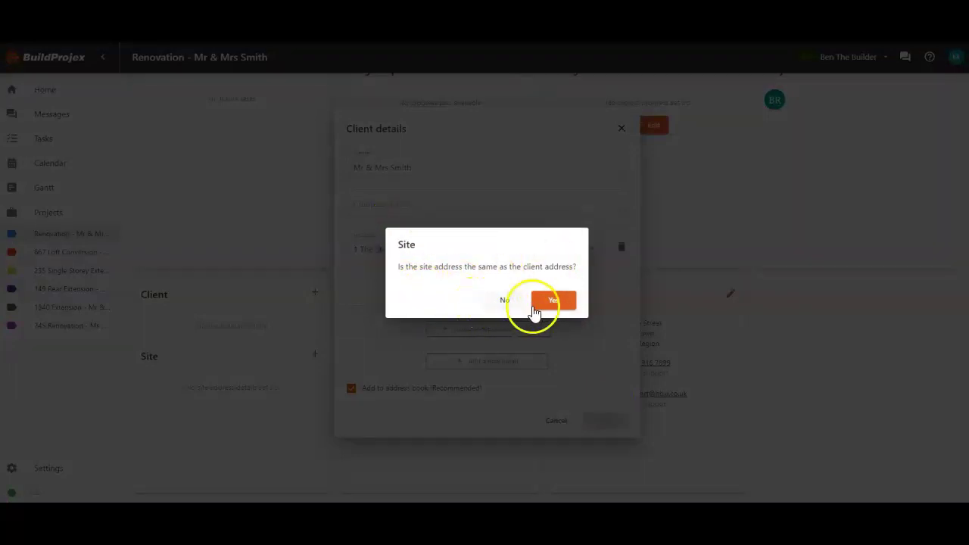
click(553, 302)
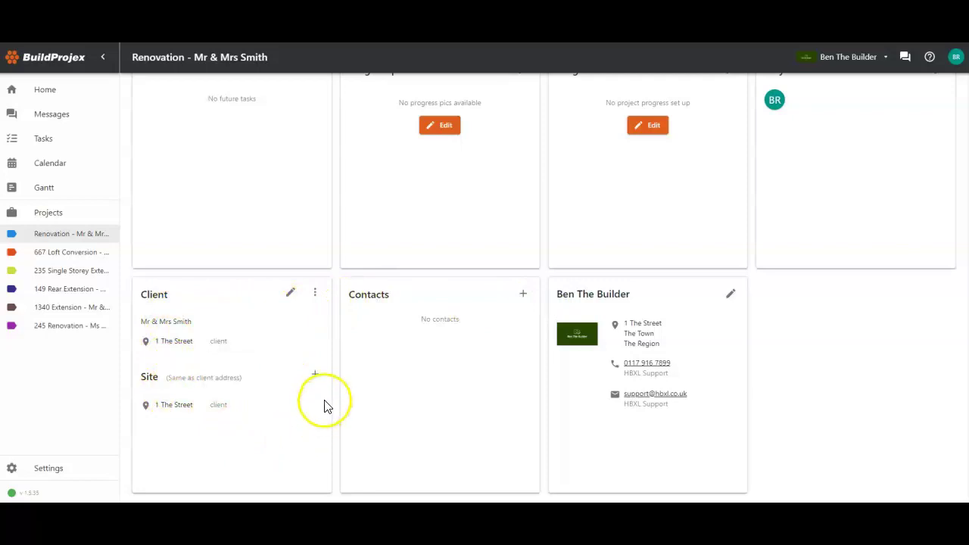
- Add a new project contact labelled "Project Contact" and review its editable details
click(523, 295)
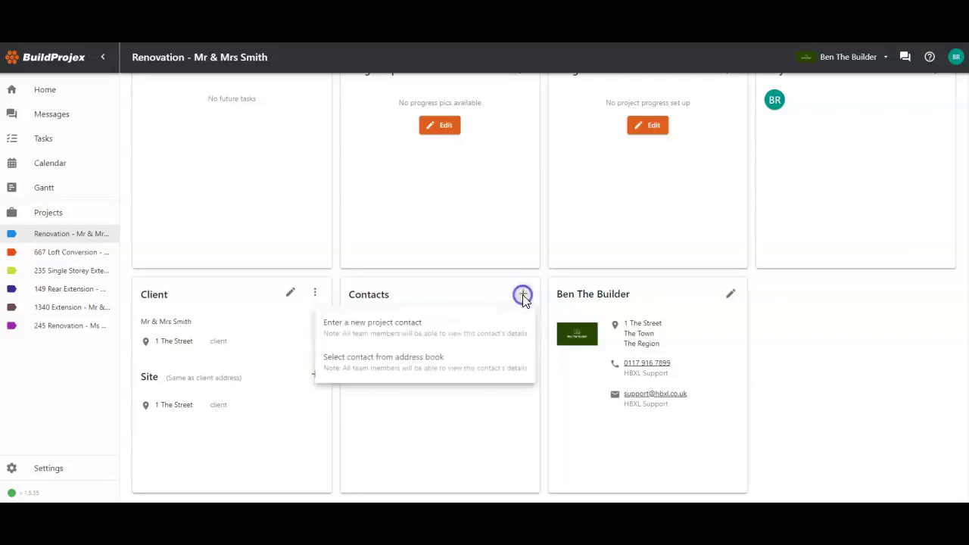
click(439, 335)
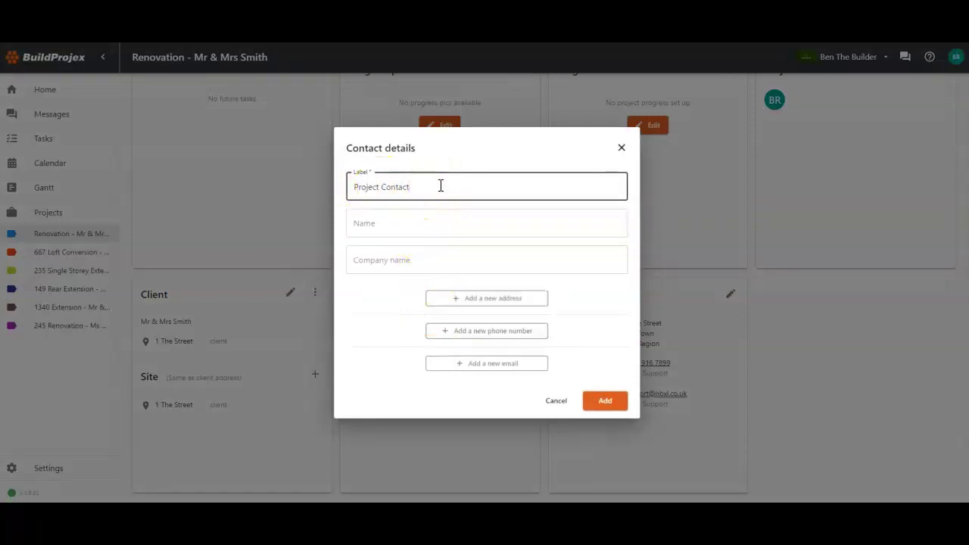
click(402, 221)
click(385, 254)
click(371, 293)
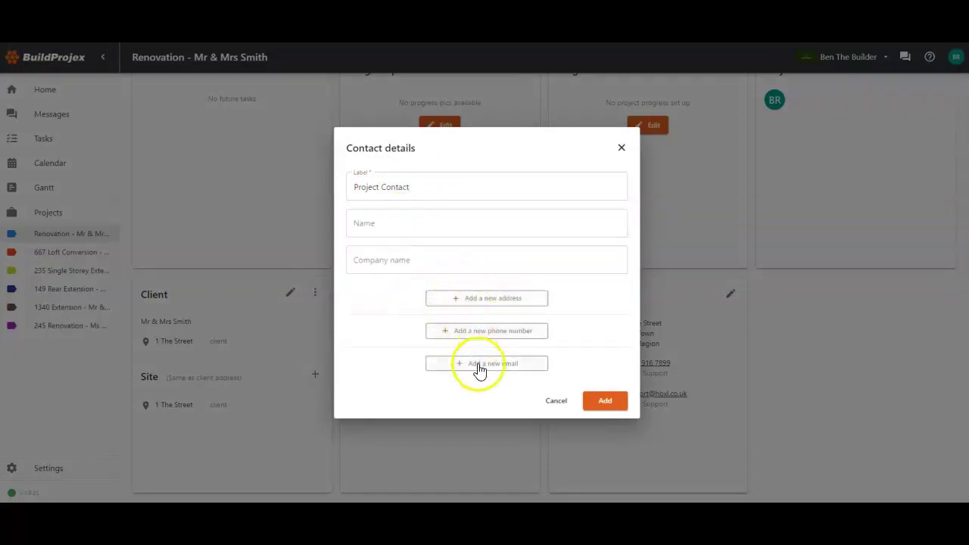
click(592, 399)
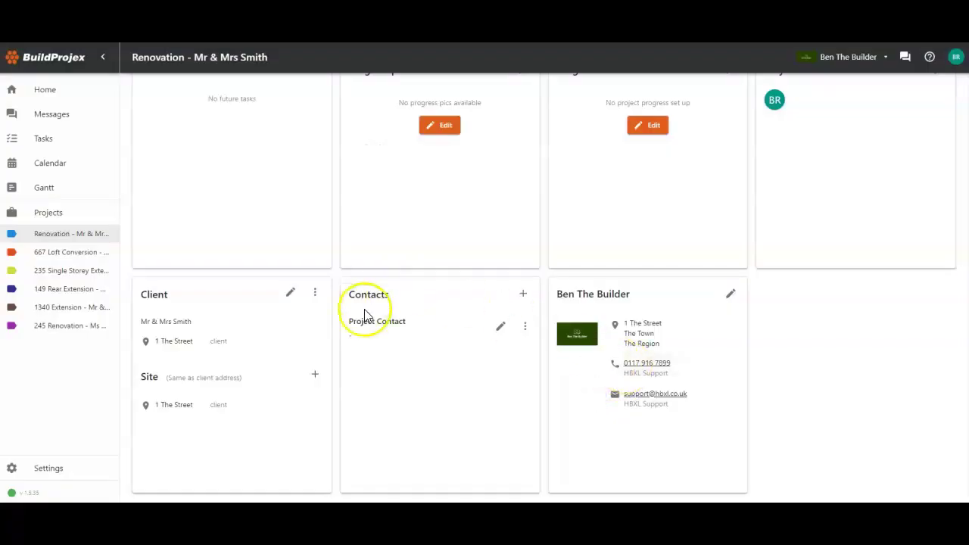
click(500, 331)
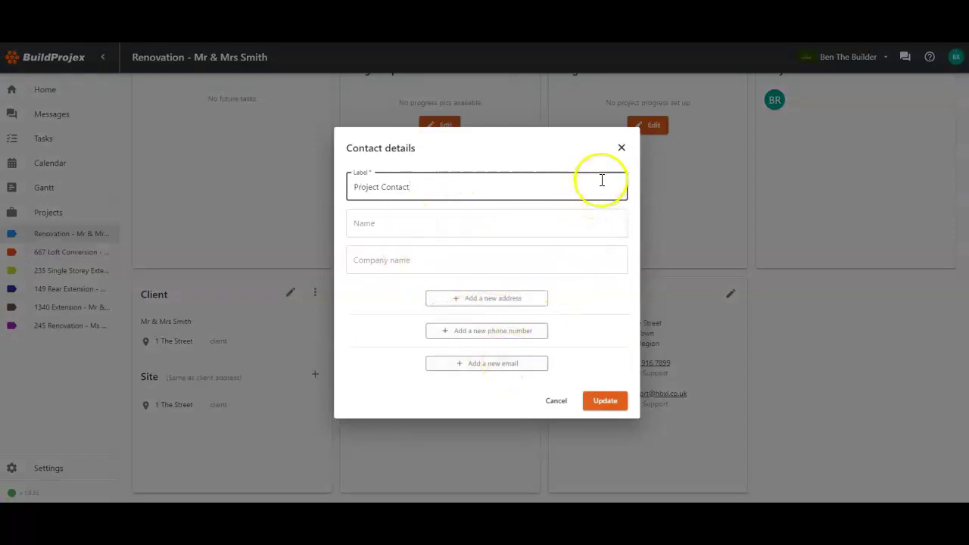
click(622, 148)
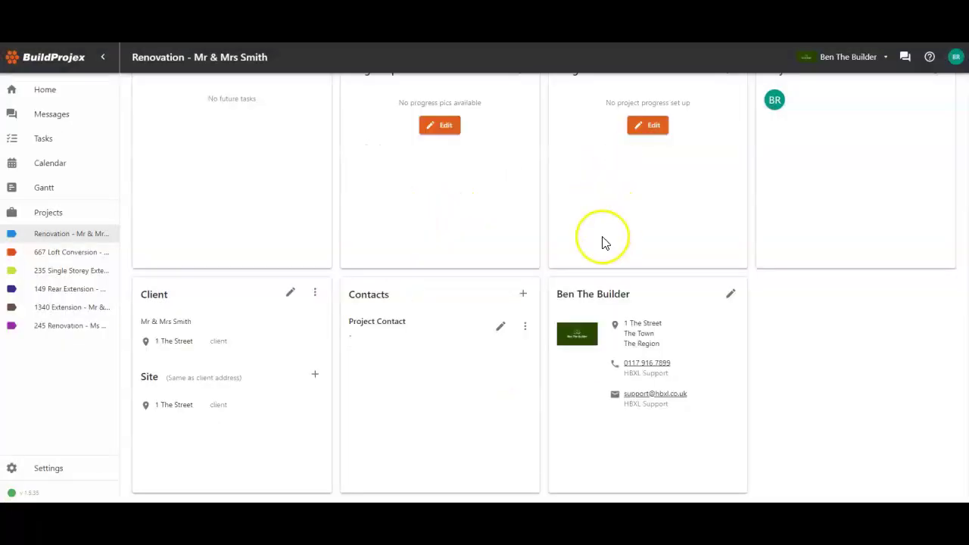
- Add the first listed member to the project team as an Editor with full Gantt chart access, and save the team
scroll(599, 251, up, 1)
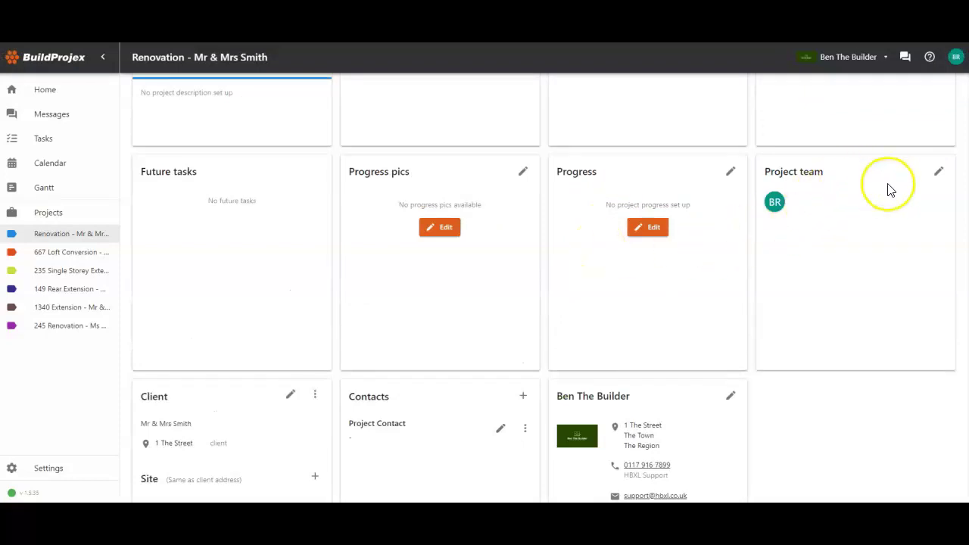
click(940, 174)
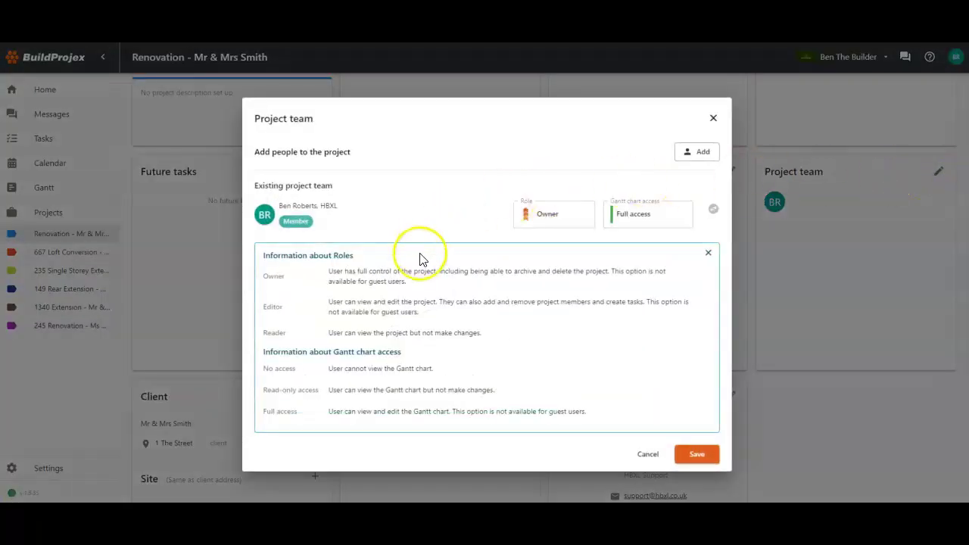
click(714, 156)
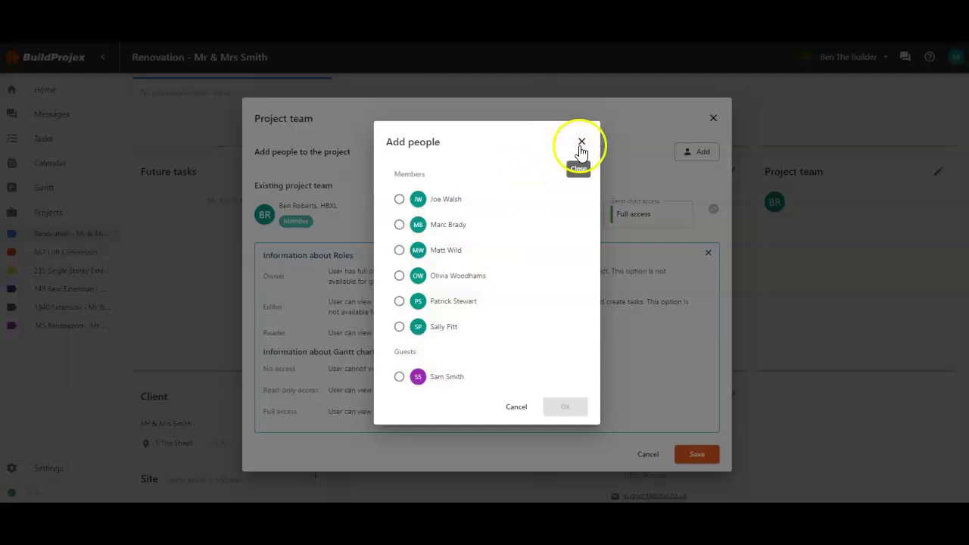
click(467, 204)
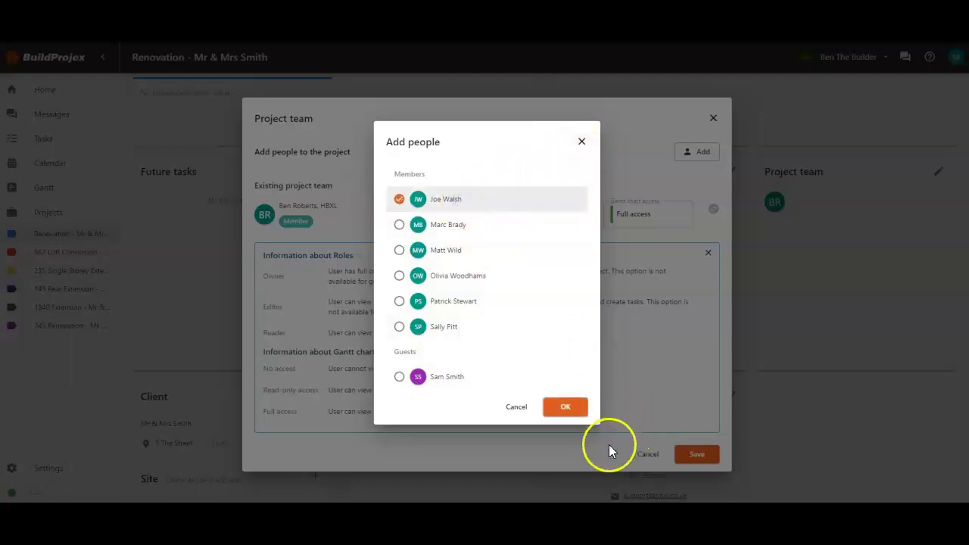
click(552, 410)
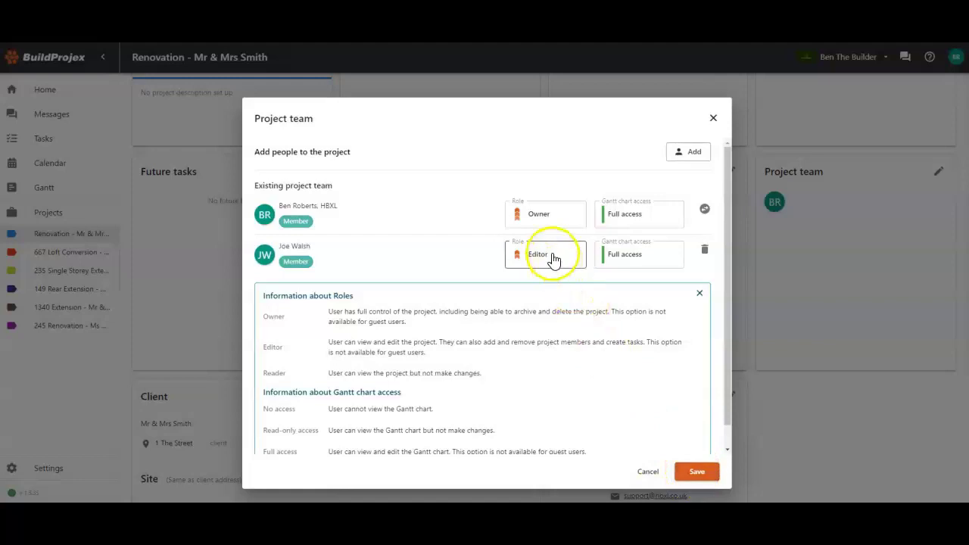
click(705, 474)
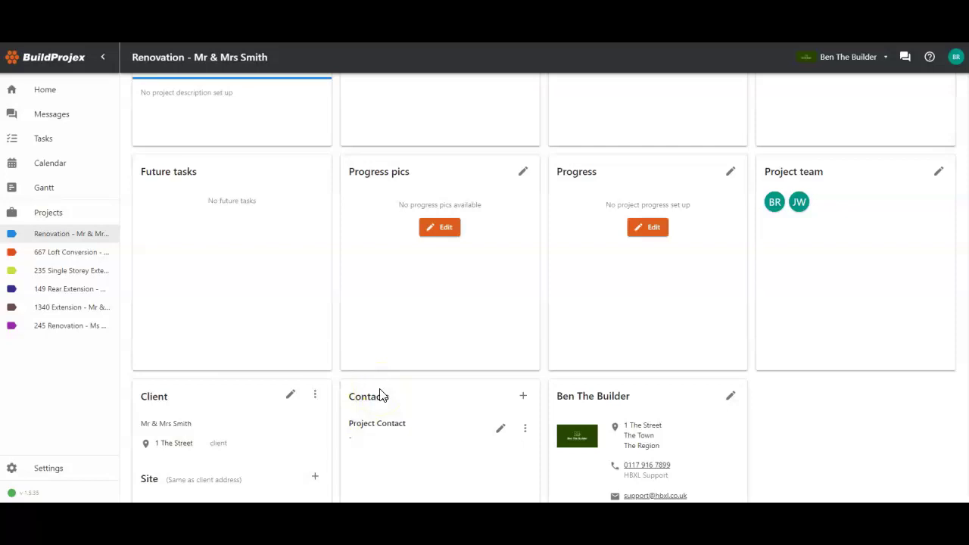
- Examine the project's files, Gantt chart, calendar, blank new task form and task list, and return to the project overview
scroll(496, 311, up, 3)
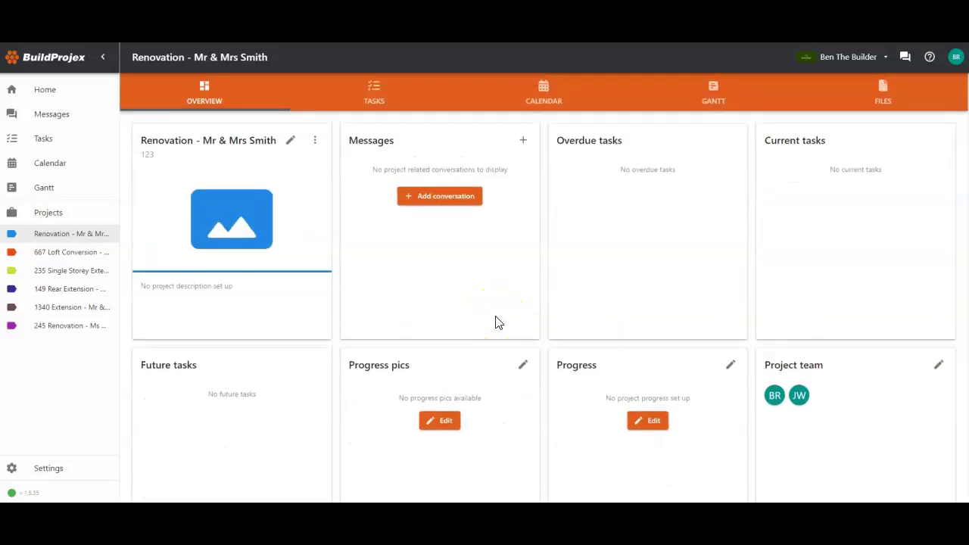
click(883, 100)
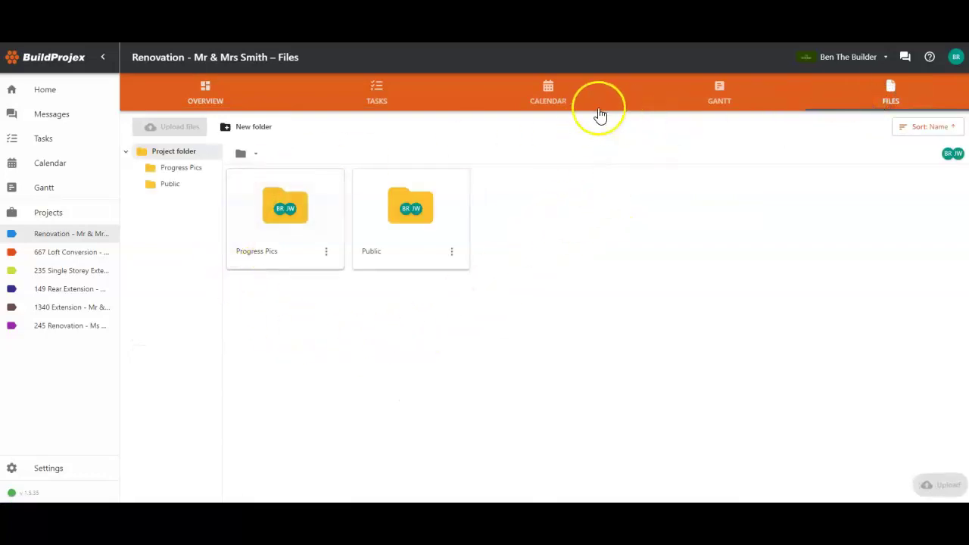
click(733, 100)
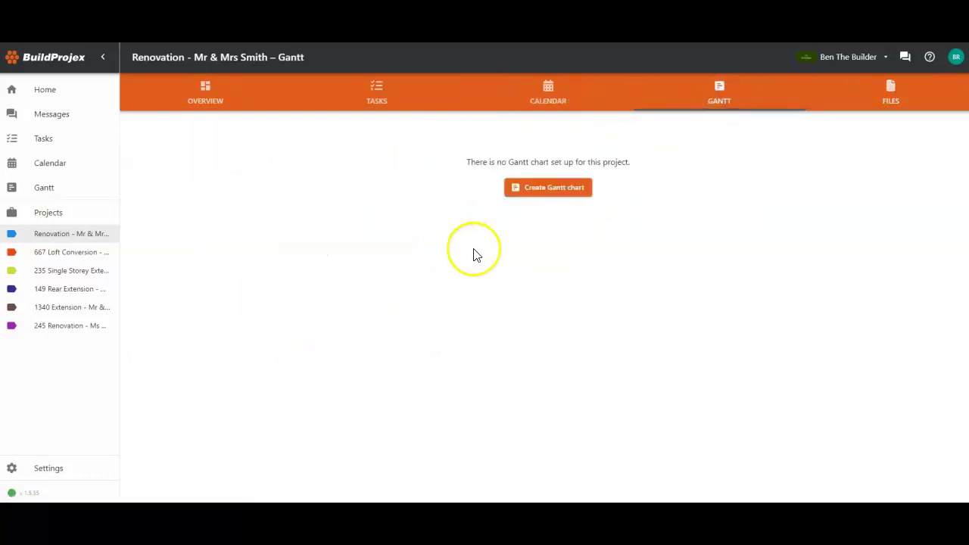
click(545, 99)
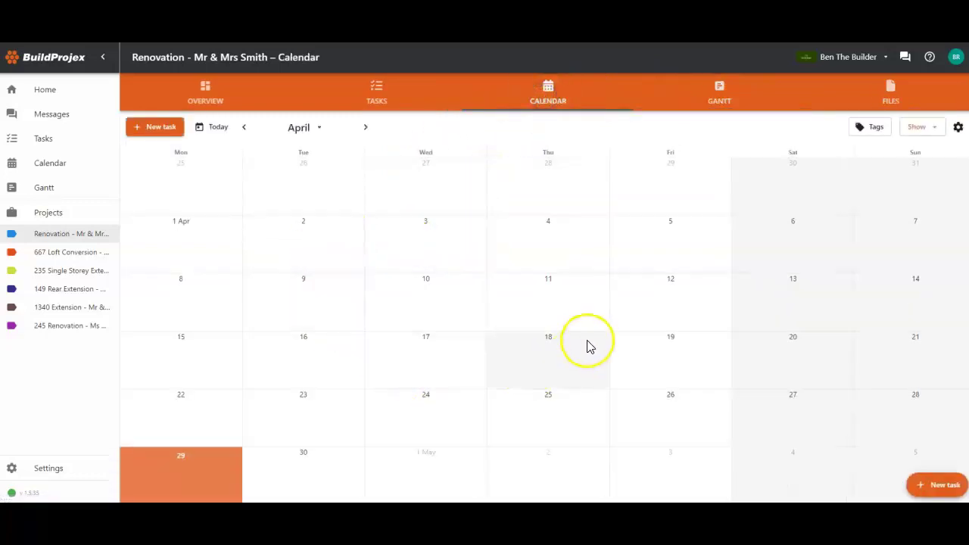
click(452, 313)
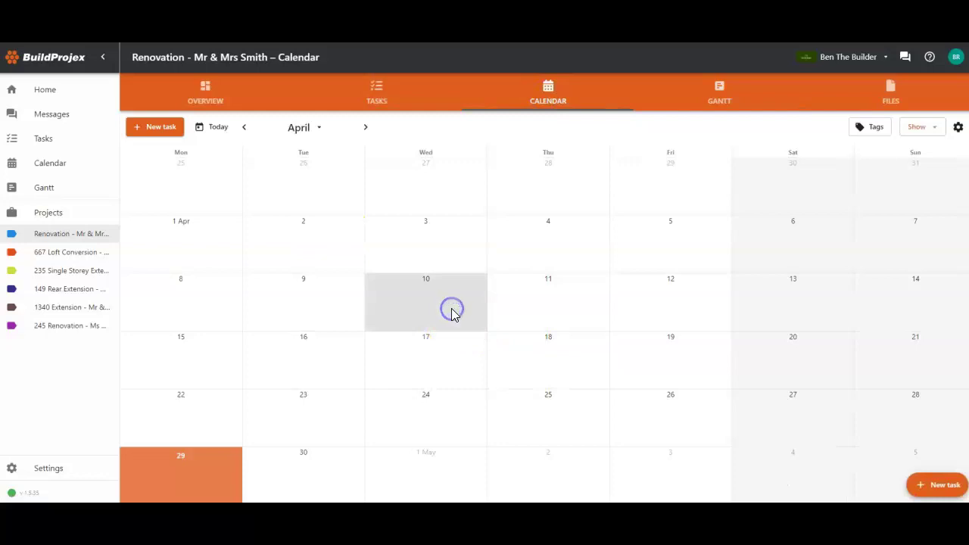
click(160, 132)
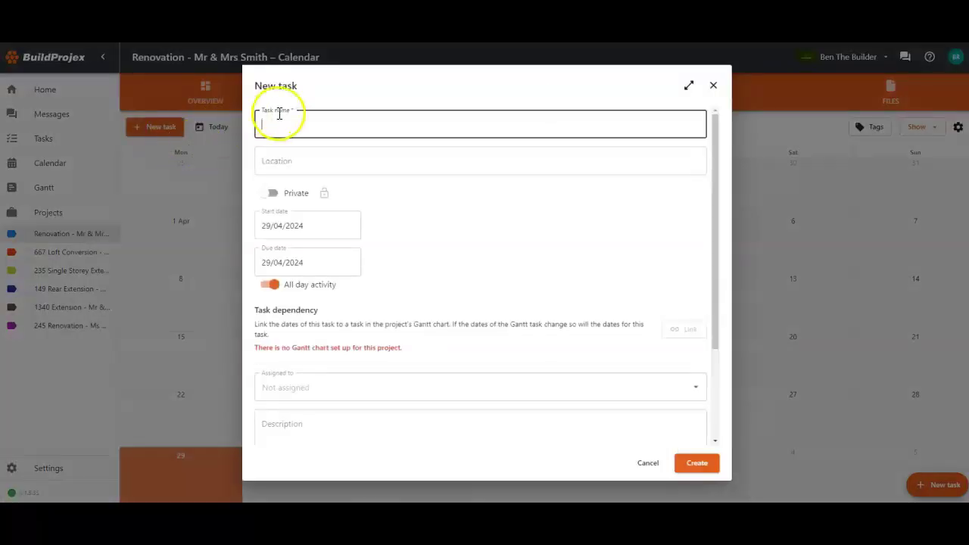
click(713, 85)
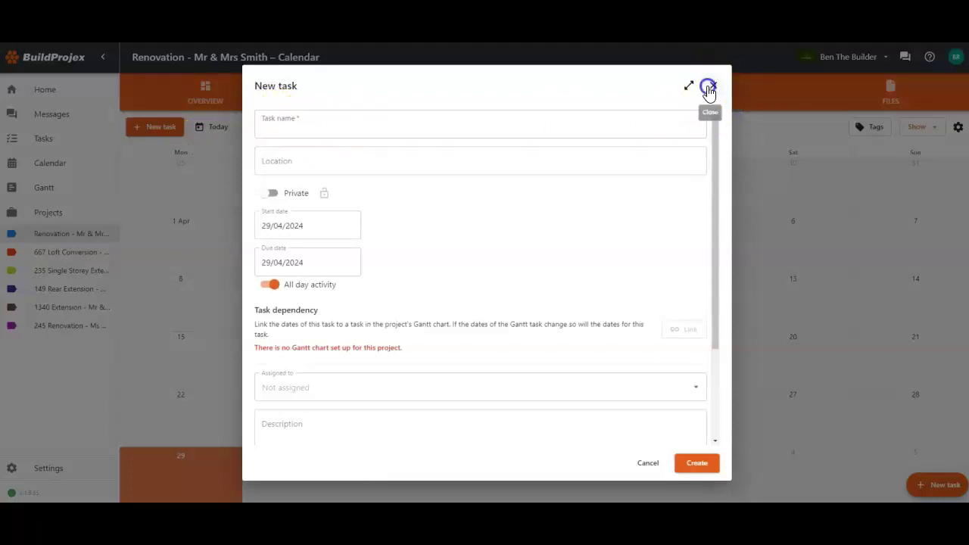
click(374, 90)
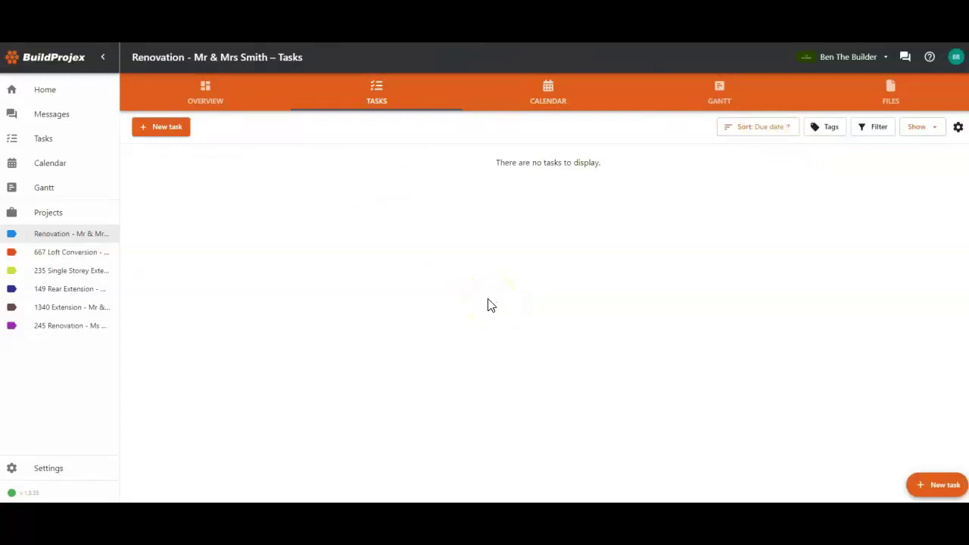
click(209, 97)
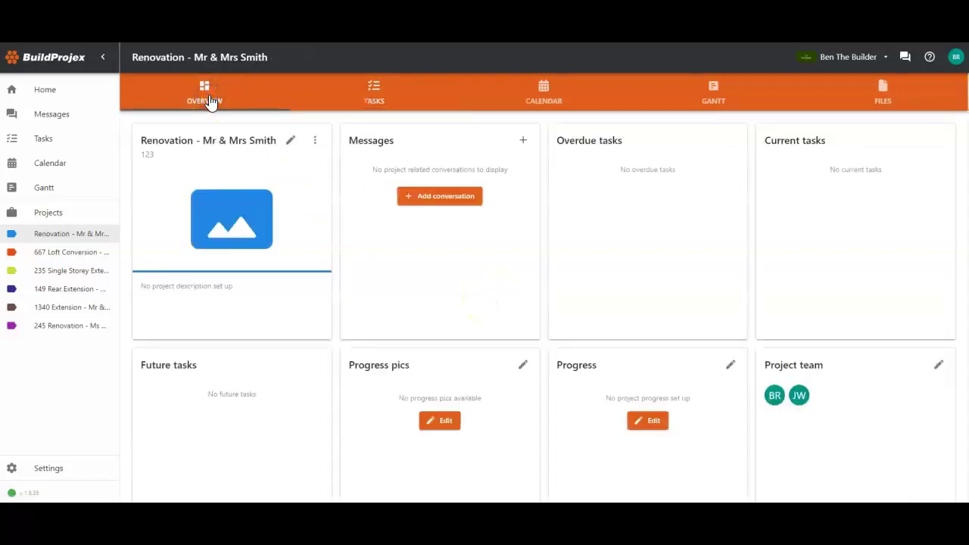